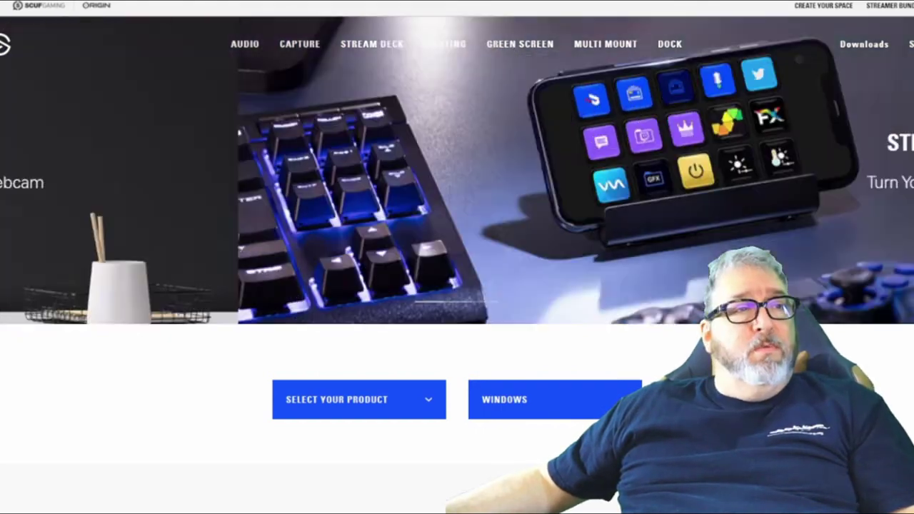
# Step: Filter the Elgato downloads to the Video Capture product for Windows
pyautogui.scroll(-3, 364, 357)
pyautogui.click(361, 231)
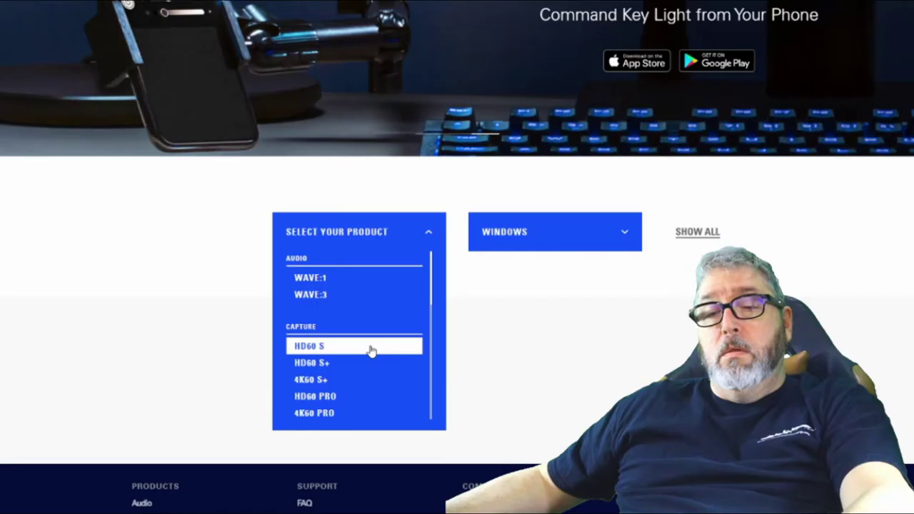
pyautogui.scroll(-1, 394, 349)
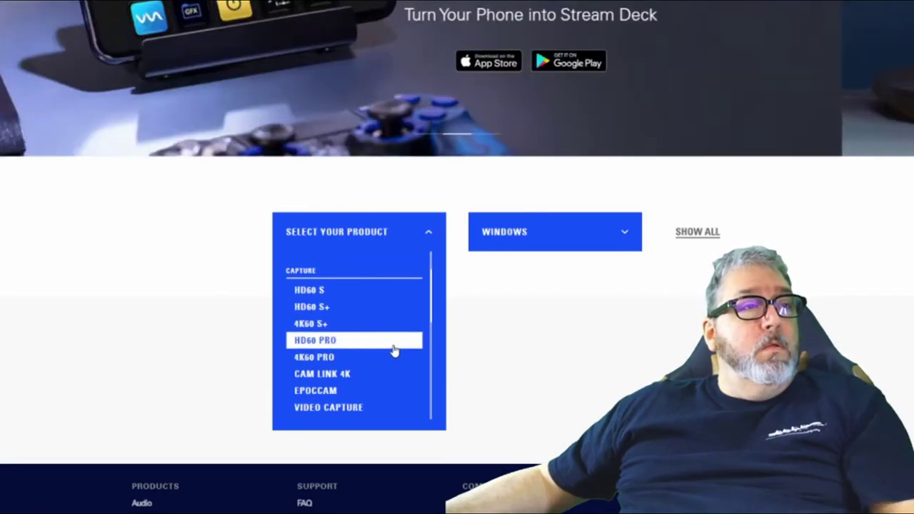
pyautogui.scroll(-1, 393, 349)
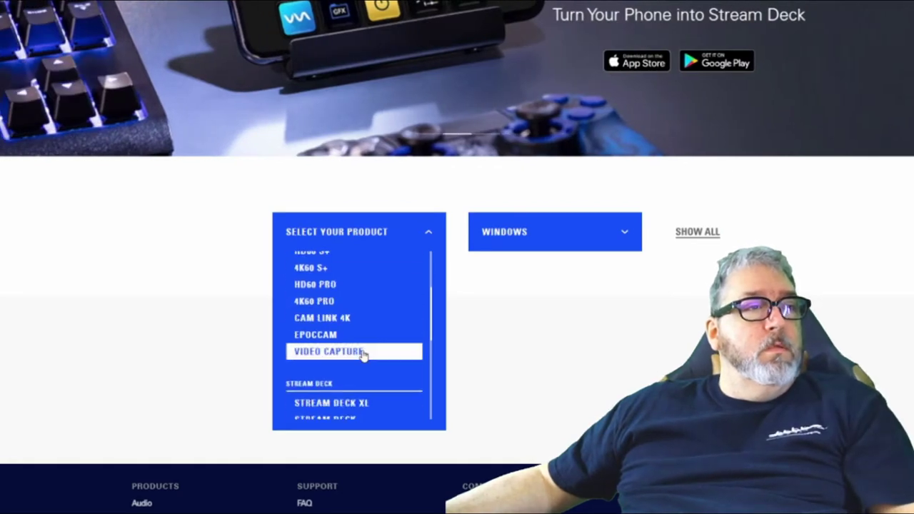
pyautogui.click(363, 352)
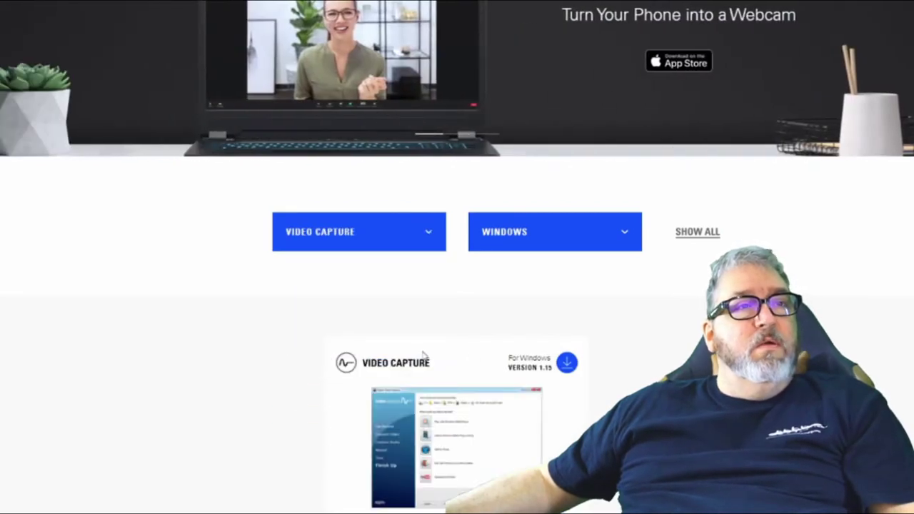
# Step: Download the Video Capture 1.15 installer for Windows, save it as VideoCaptureSetup_1.15.2.msi, and dismiss the thank-you message
pyautogui.scroll(-1, 650, 366)
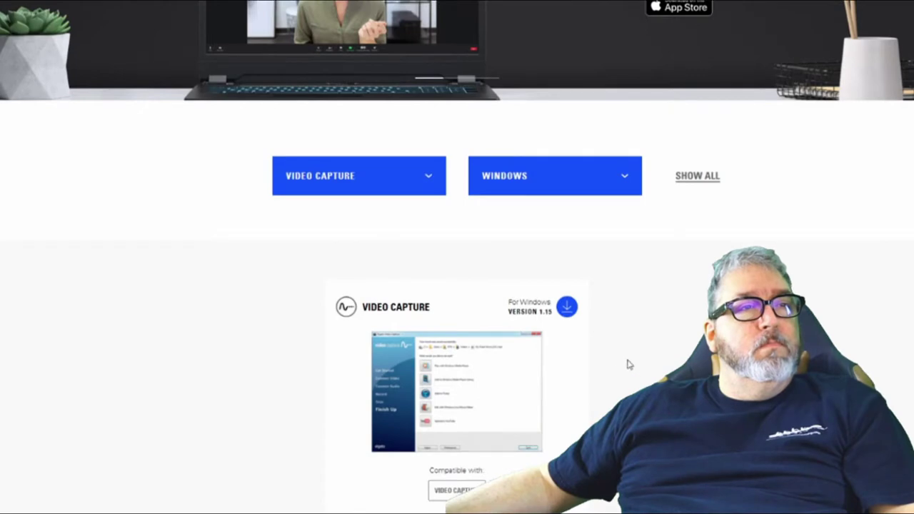
pyautogui.click(565, 309)
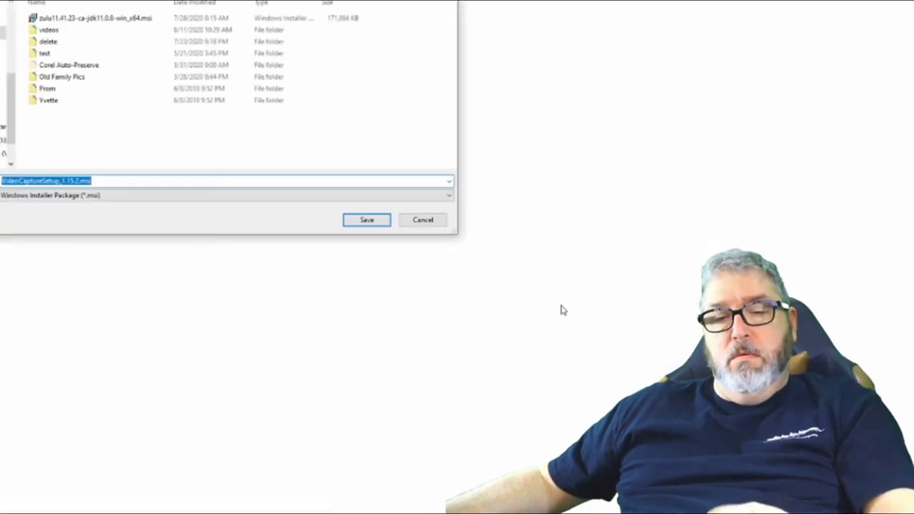
pyautogui.click(366, 220)
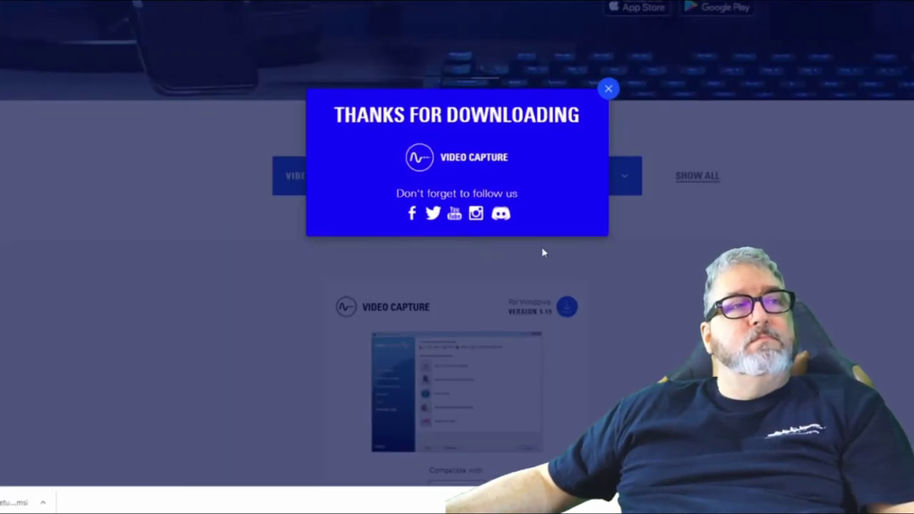
pyautogui.click(606, 89)
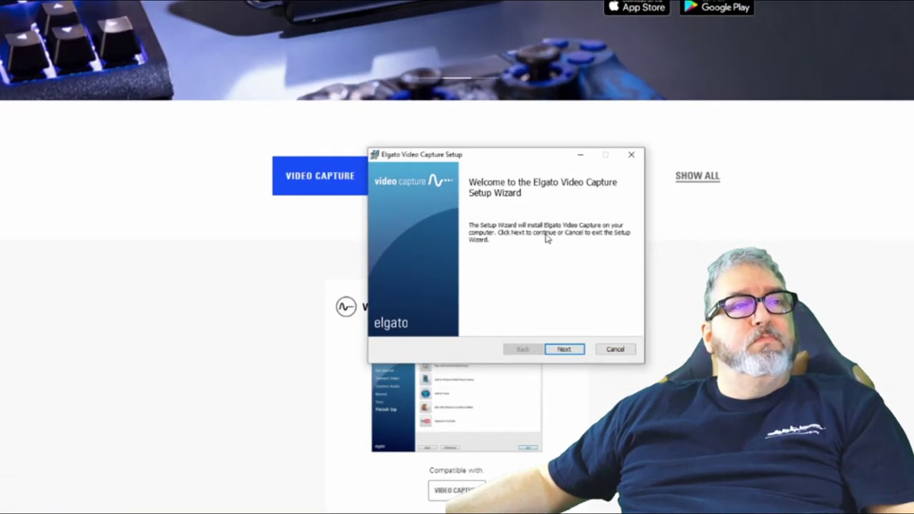
# Step: Proceed through the Elgato Video Capture setup welcome page and accept the license agreement
pyautogui.click(566, 350)
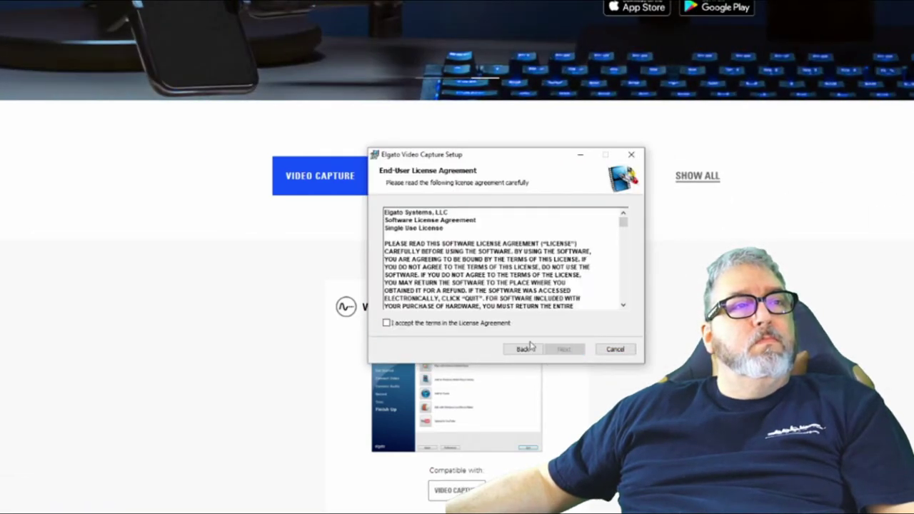
pyautogui.click(489, 325)
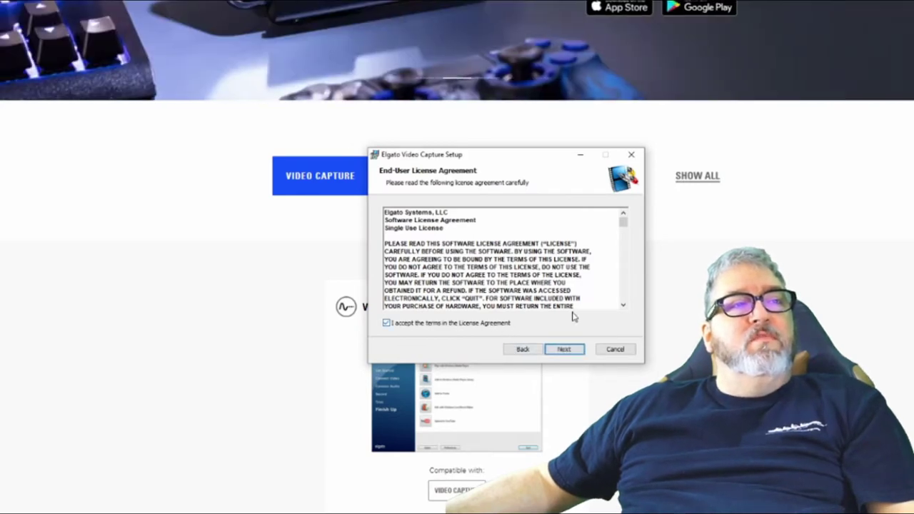
pyautogui.click(564, 350)
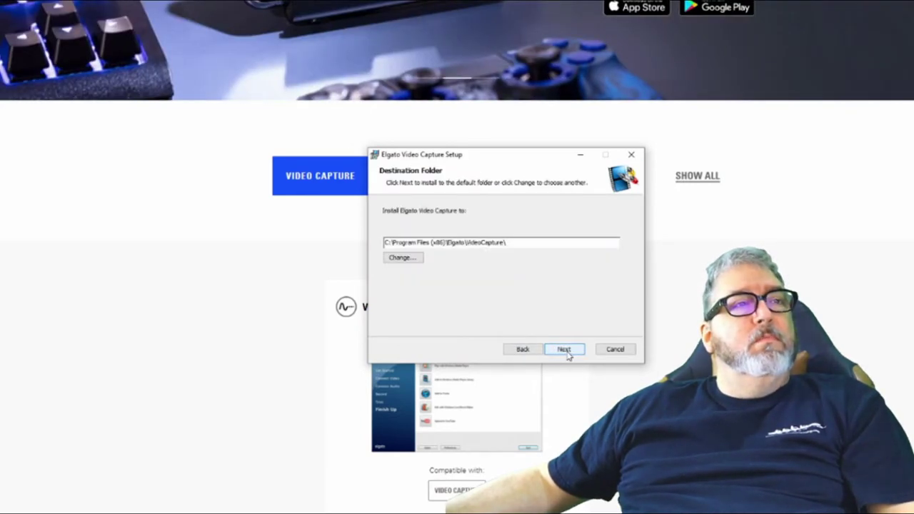
# Step: Change the destination folder to D:\Program Files (x86)\Elgato\VideoCapture\ and complete the Elgato Video Capture installation
pyautogui.click(387, 243)
pyautogui.press('BackSpace')
pyautogui.write('D')
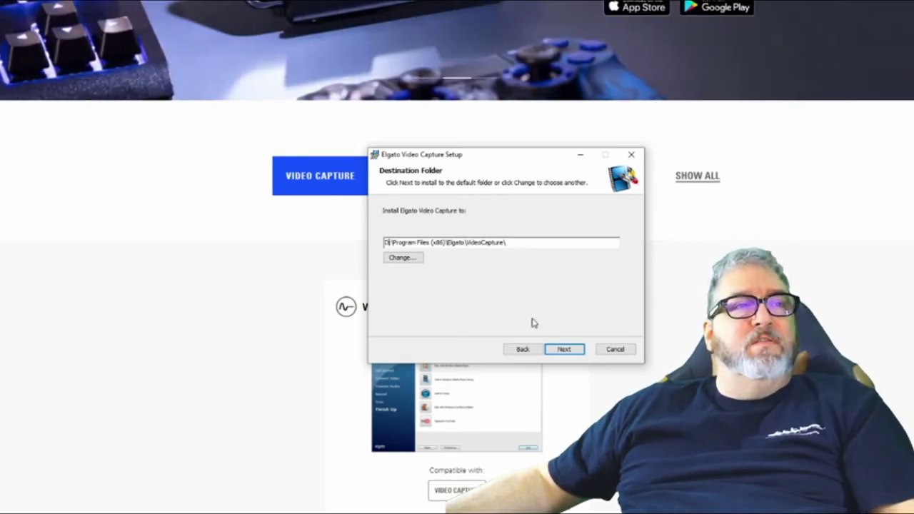
pyautogui.click(550, 349)
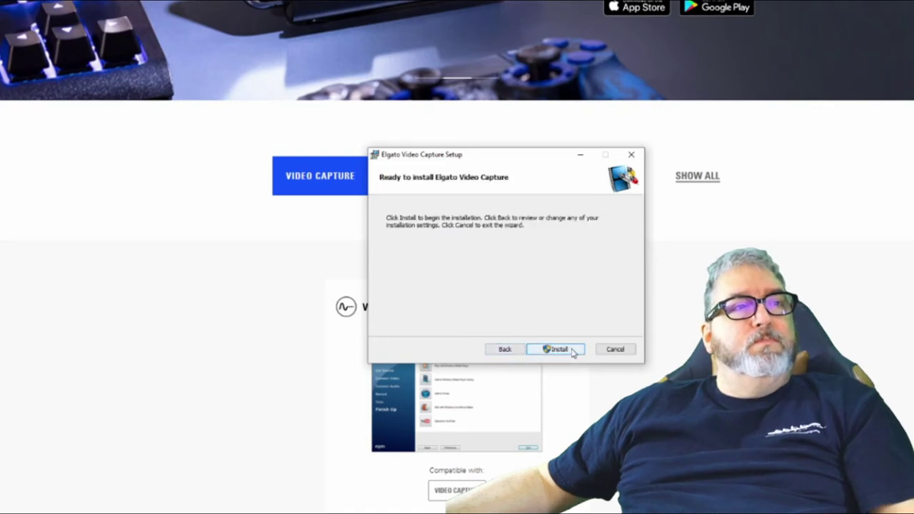
pyautogui.click(558, 349)
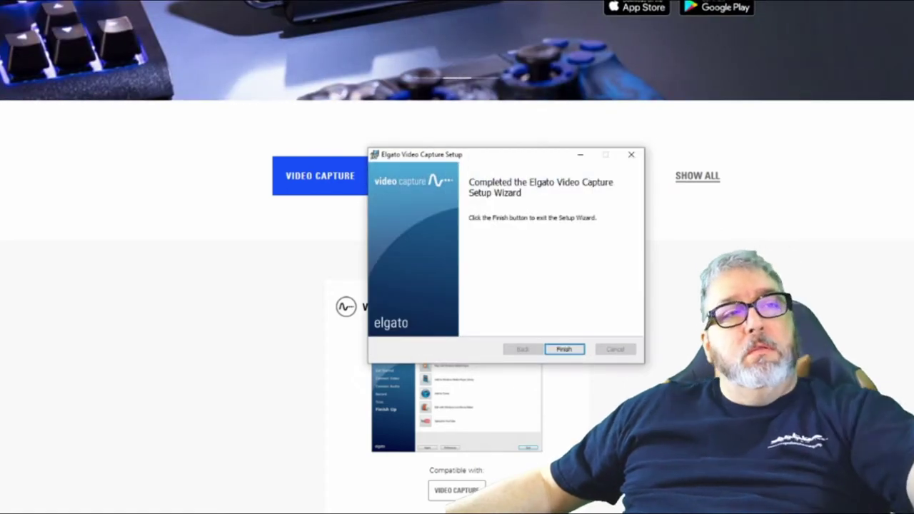
pyautogui.click(564, 349)
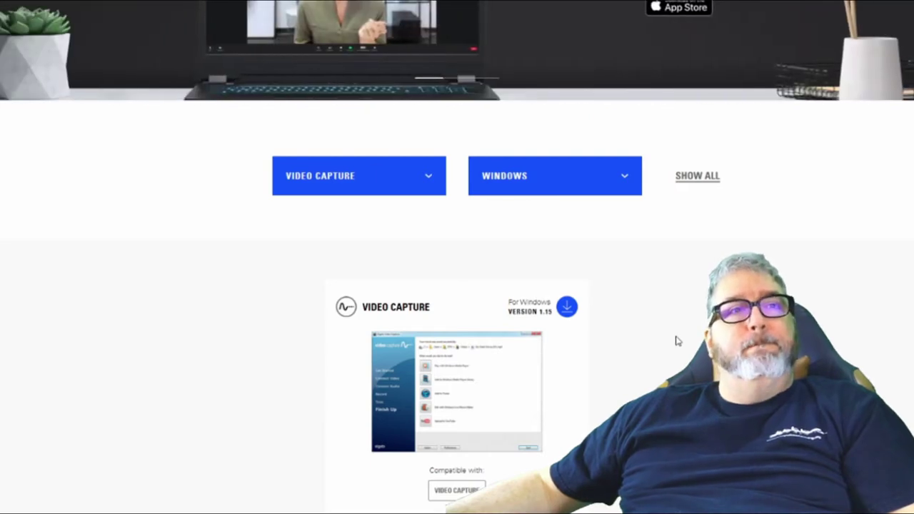
# Step: Launch Video Capture from the Elgato group of installed programs
pyautogui.scroll(-3, 680, 341)
pyautogui.press('super')
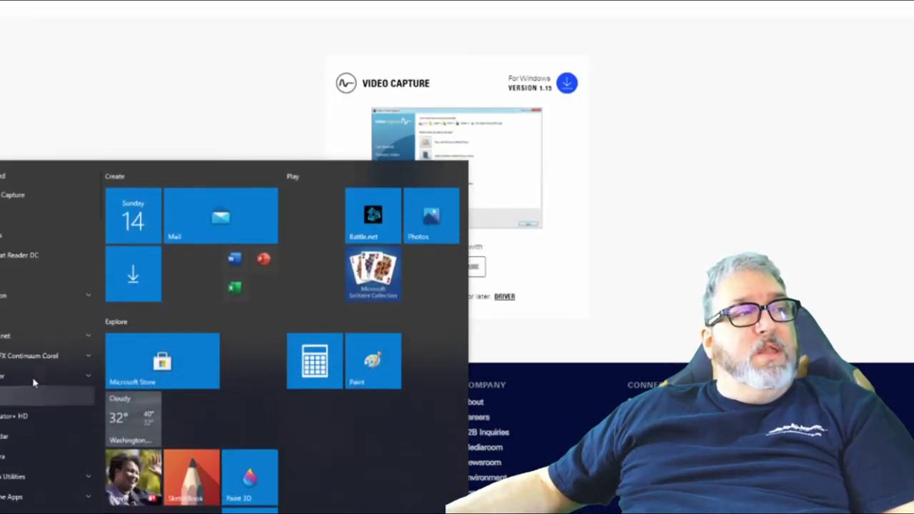
pyautogui.scroll(-5, 39, 364)
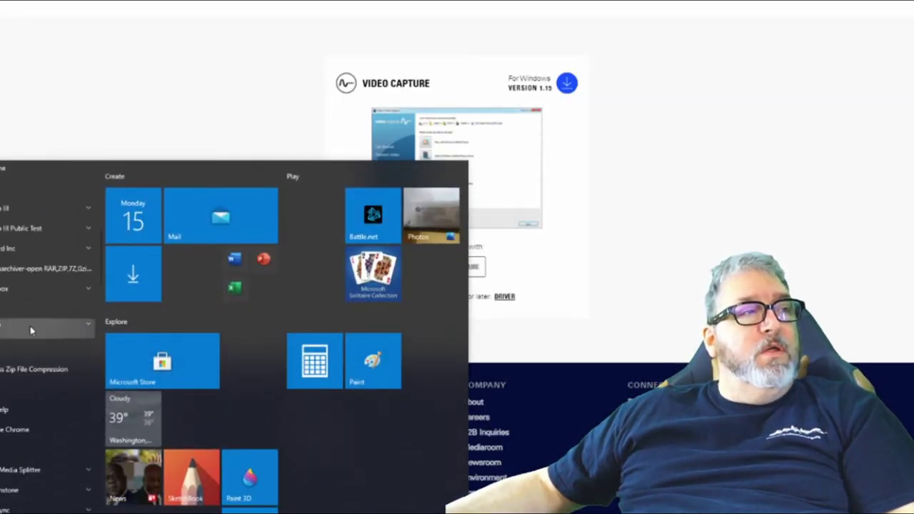
pyautogui.click(31, 328)
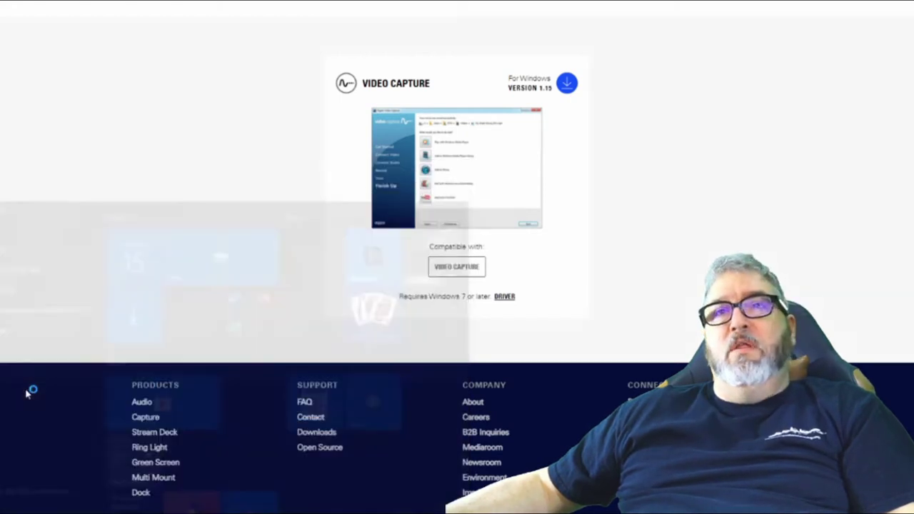
pyautogui.click(27, 389)
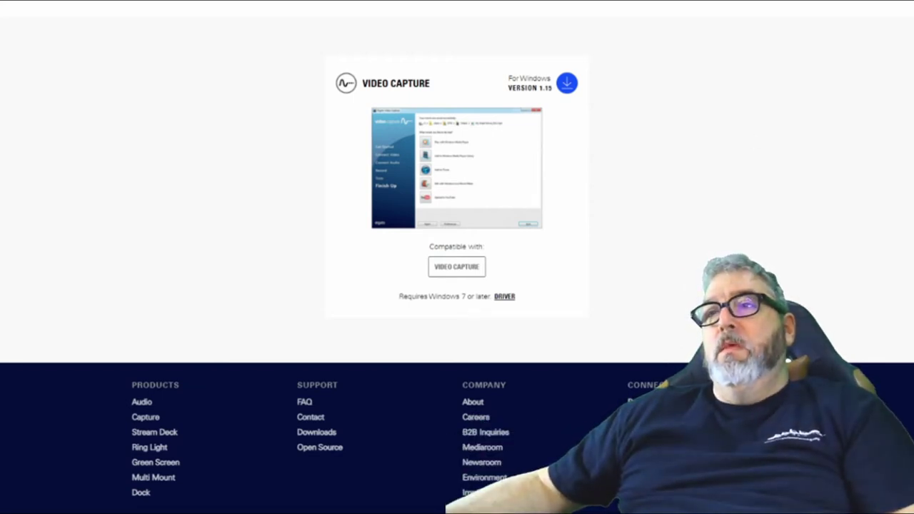
pyautogui.moveTo(678, 153); pyautogui.dragTo(535, 178)
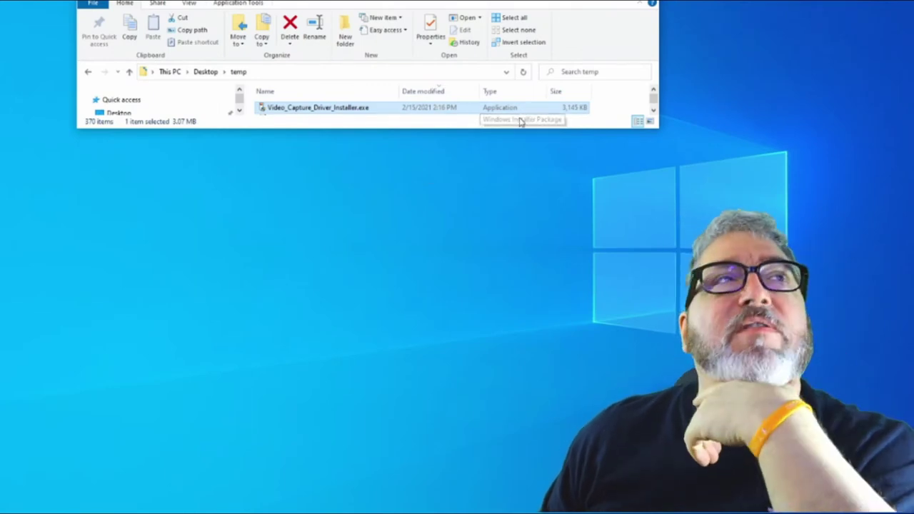
# Step: Run Video_Capture_Driver_Installer.exe from the temp folder and install the Video Capture driver, approving the Elgato Systems device software
pyautogui.doubleClick(320, 109)
pyautogui.moveTo(400, 155); pyautogui.dragTo(516, 207)
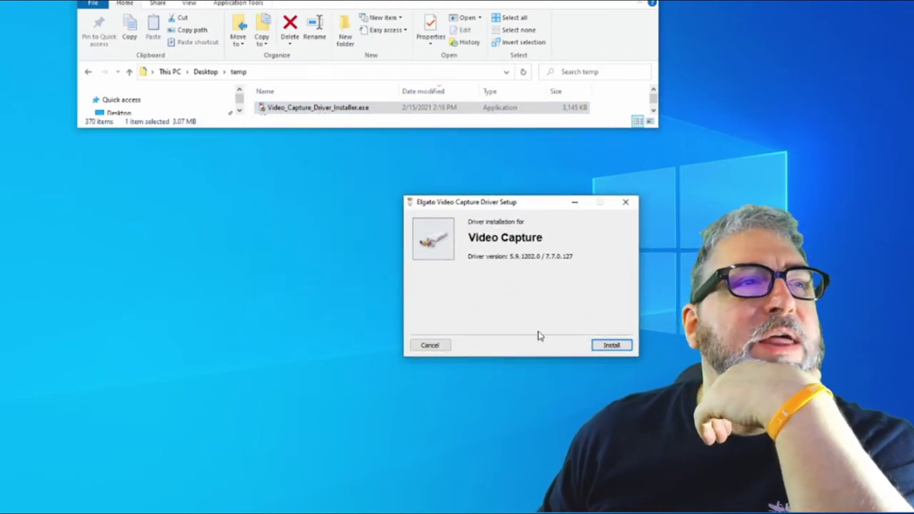
pyautogui.click(622, 346)
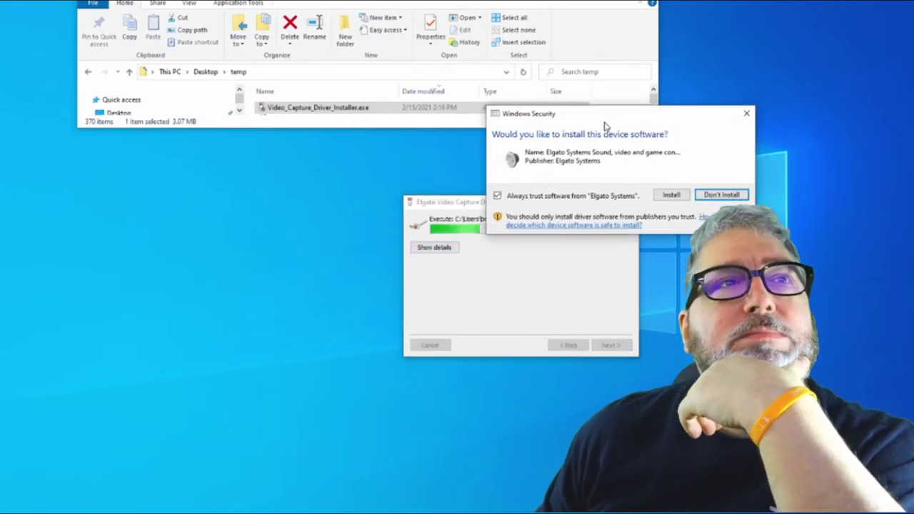
pyautogui.click(672, 195)
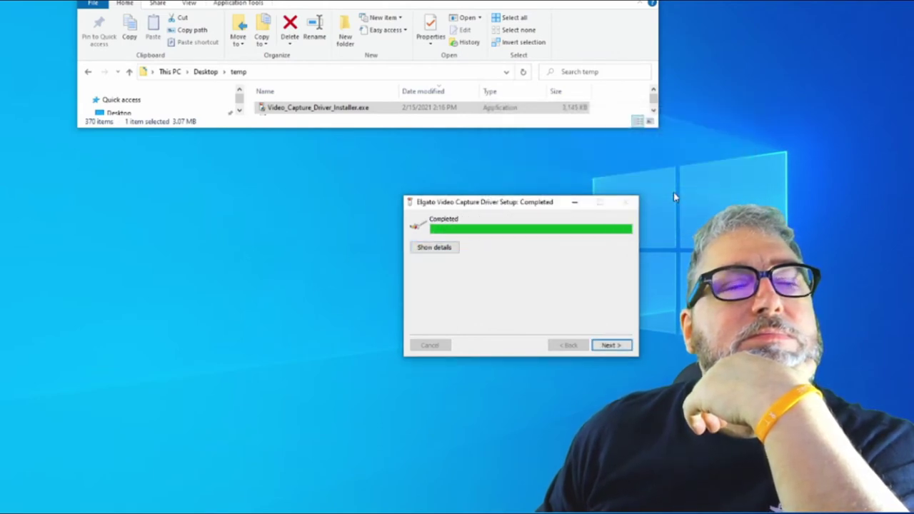
pyautogui.click(612, 347)
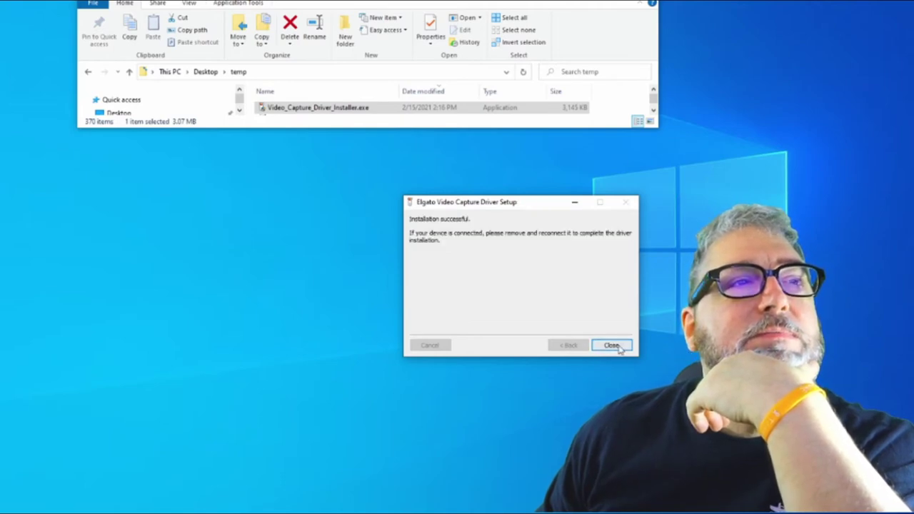
pyautogui.click(612, 345)
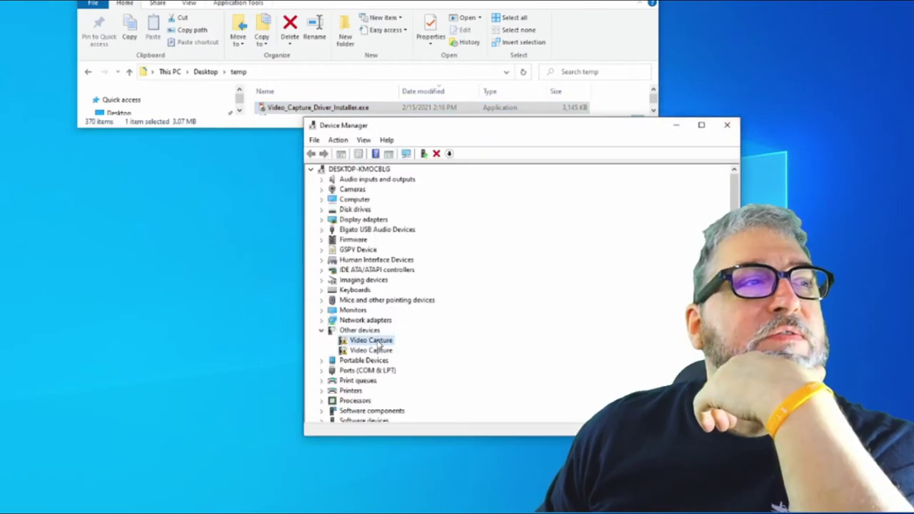
# Step: Uninstall the first Video Capture device under Other devices in Device Manager
pyautogui.rightClick(379, 345)
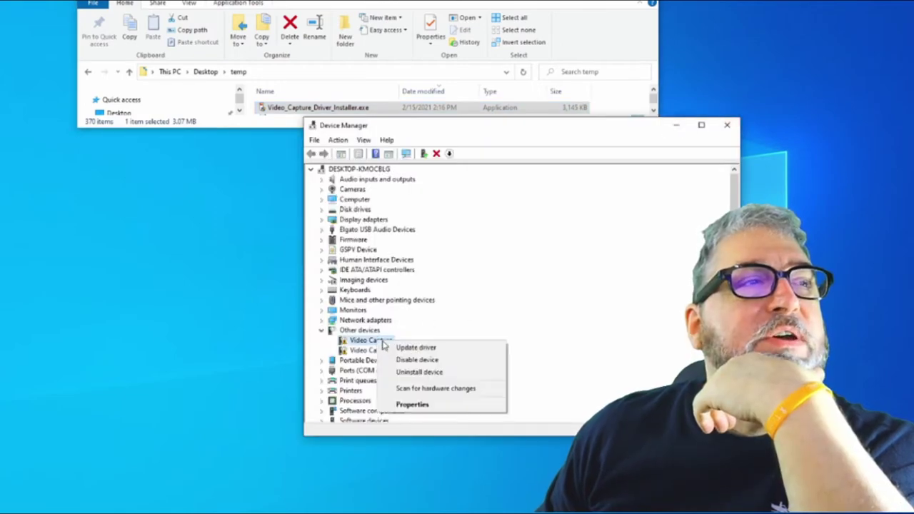
pyautogui.click(404, 372)
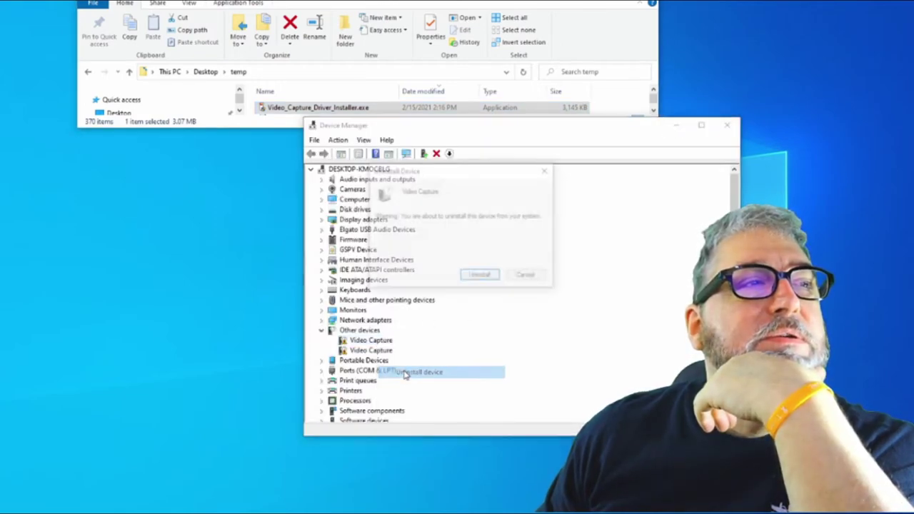
pyautogui.click(485, 277)
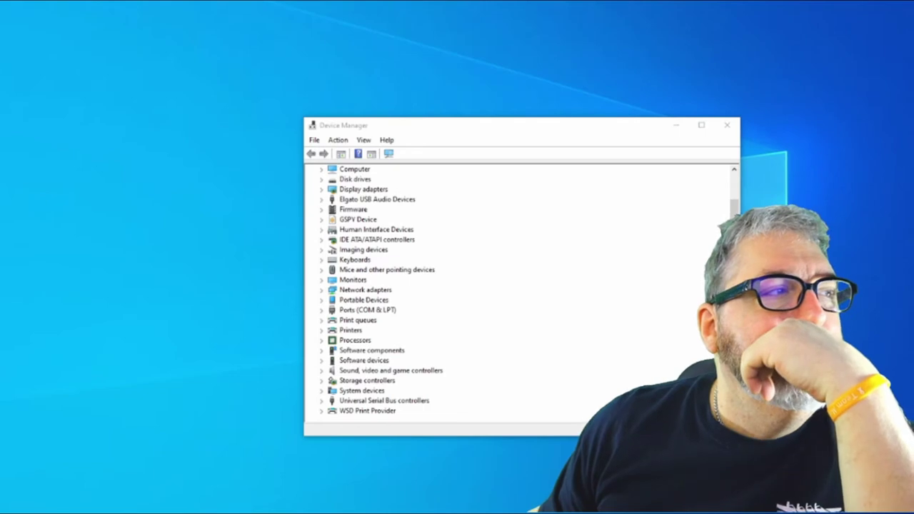
# Step: Open Elgato Video Capture from the installed programs and close Device Manager
pyautogui.press('super')
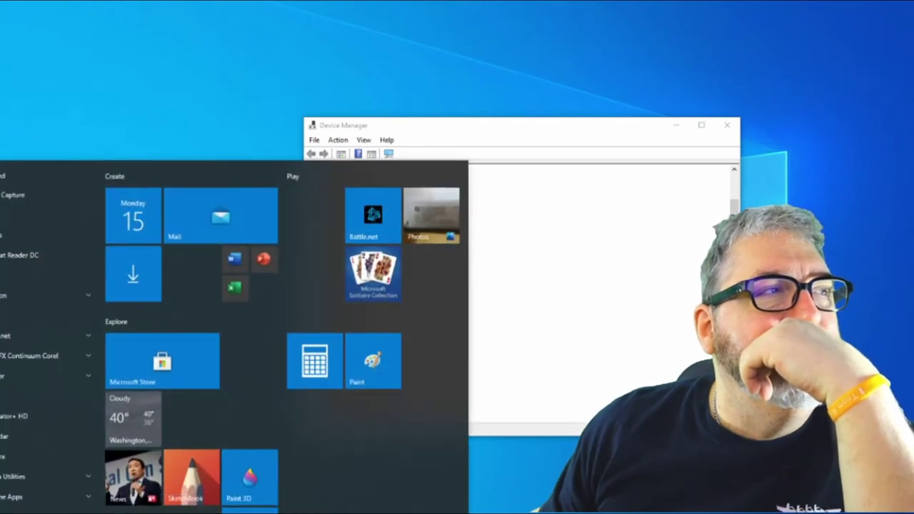
pyautogui.scroll(-8, 59, 398)
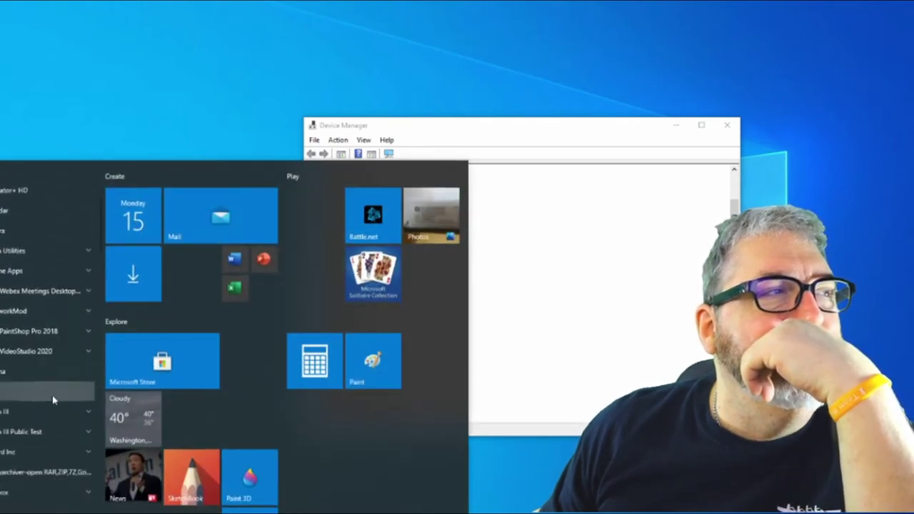
pyautogui.scroll(-5, 77, 328)
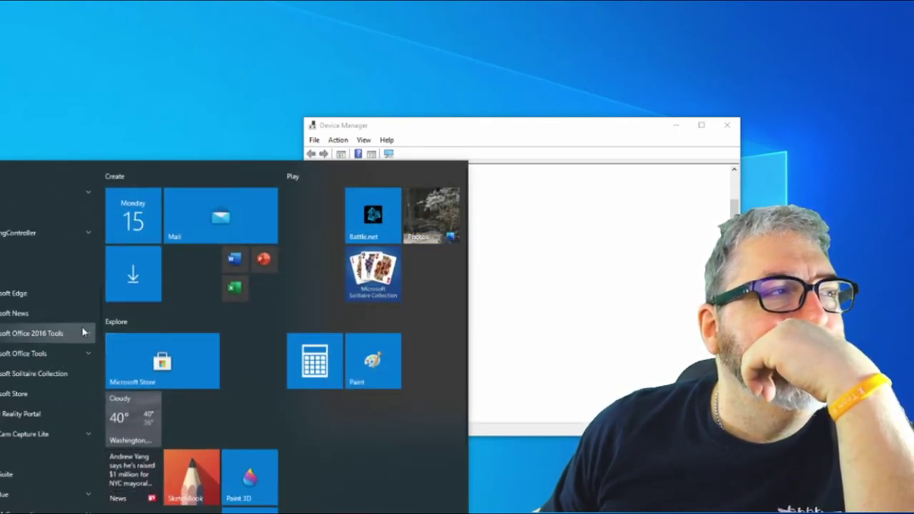
pyautogui.scroll(6, 69, 330)
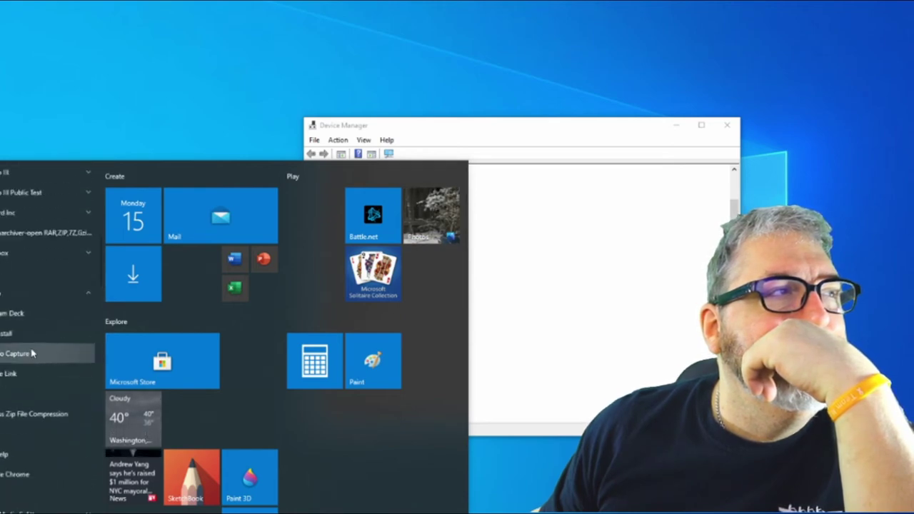
pyautogui.press('Escape')
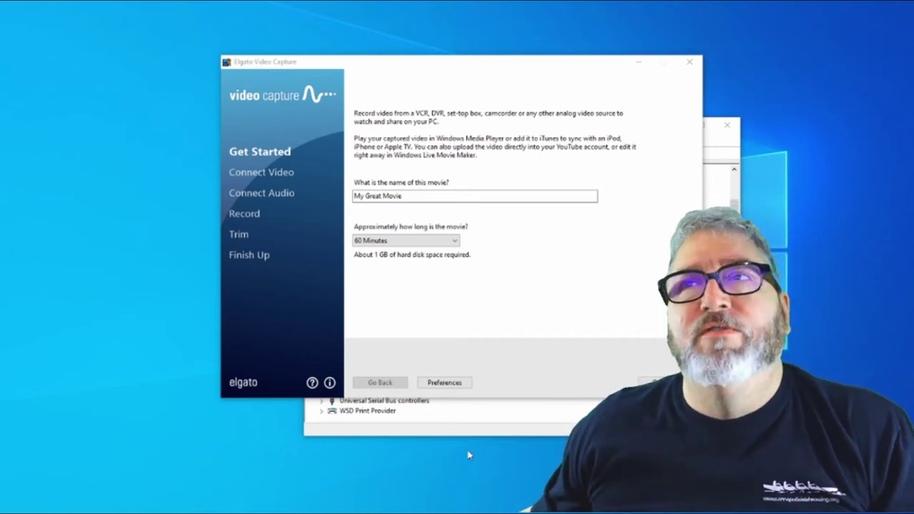
pyautogui.click(543, 413)
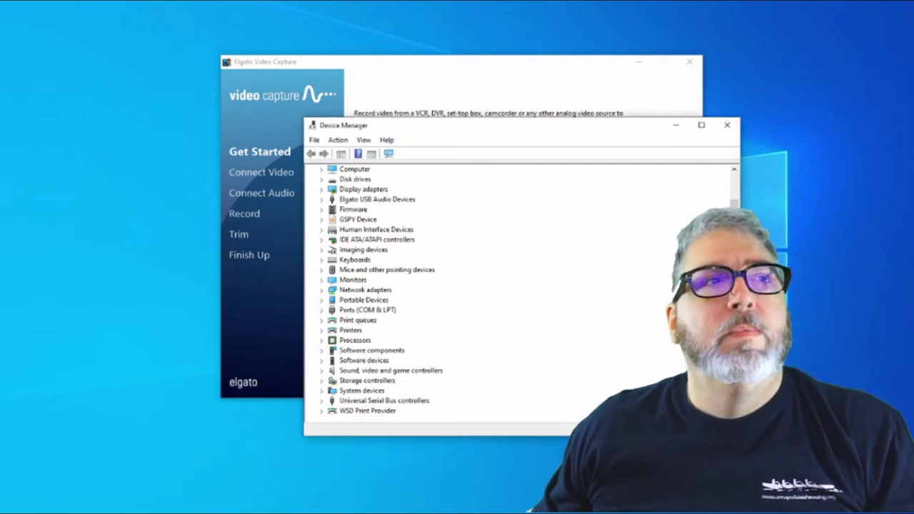
pyautogui.click(727, 125)
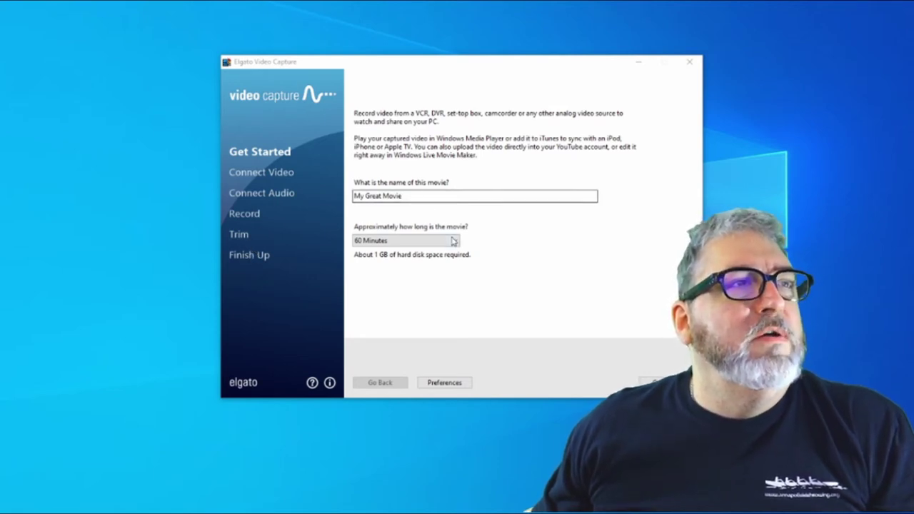
# Step: Set the movie length to 120 minutes and use an 8MM folder on Video_Storage (V:) as the save location for movies
pyautogui.click(454, 240)
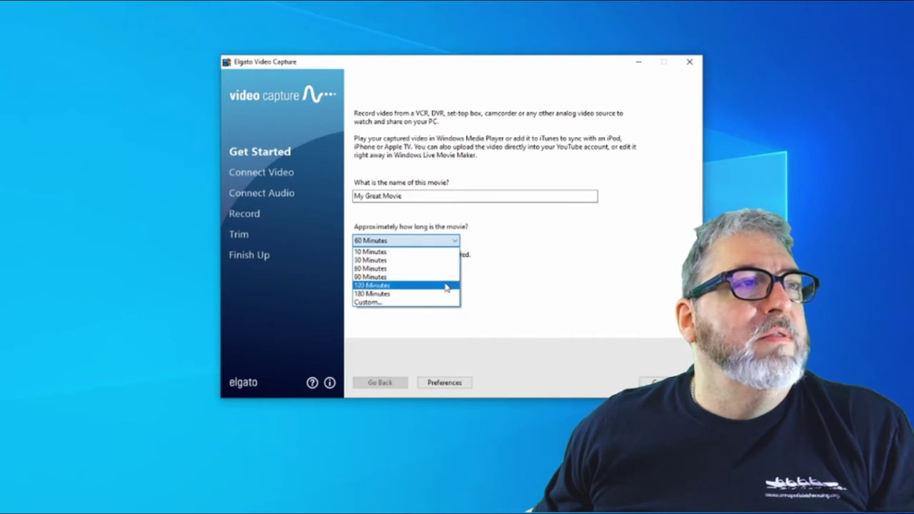
pyautogui.click(445, 285)
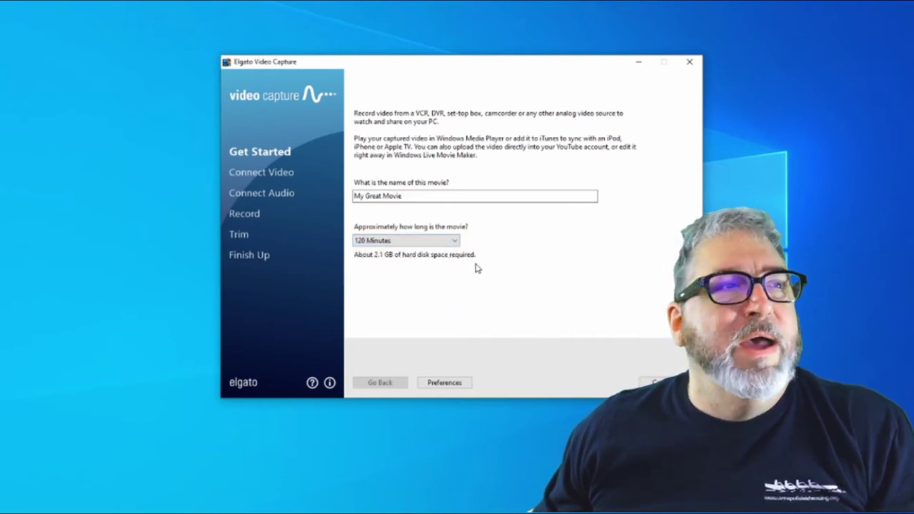
pyautogui.click(459, 381)
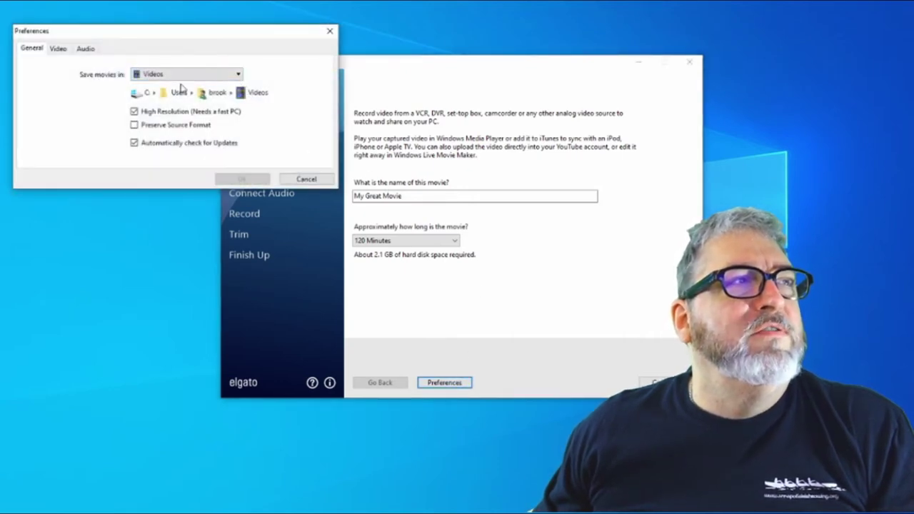
pyautogui.click(237, 75)
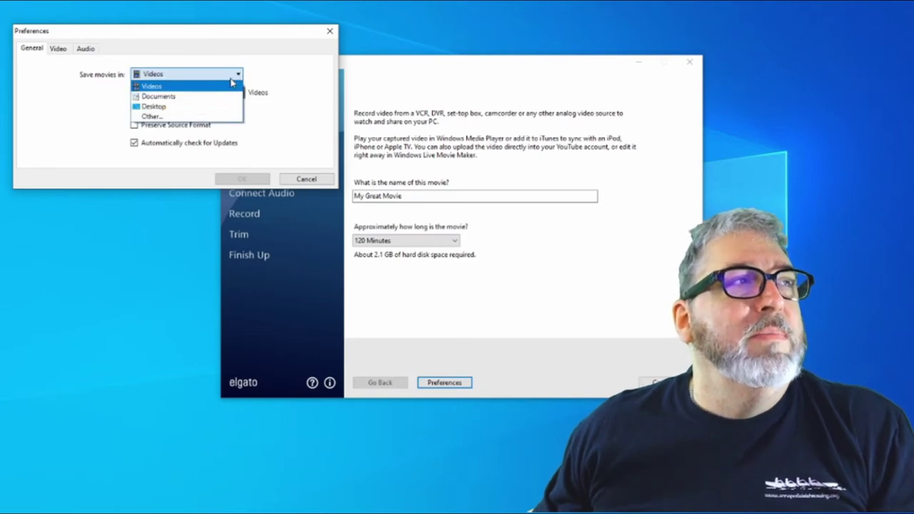
pyautogui.click(197, 116)
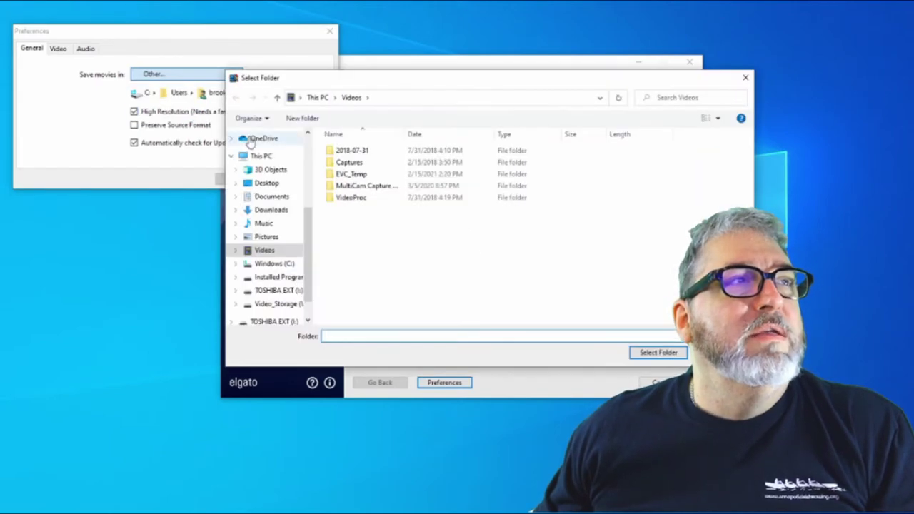
pyautogui.click(278, 304)
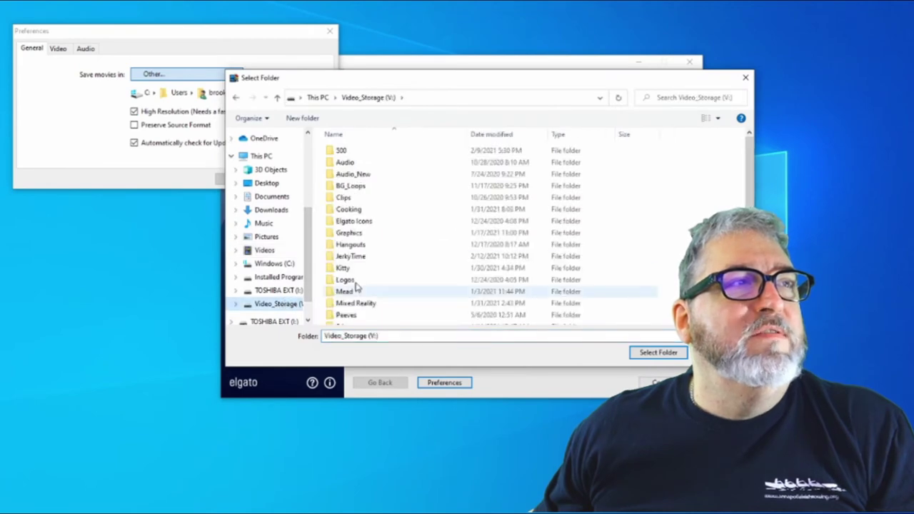
pyautogui.click(401, 222)
pyautogui.press('Return')
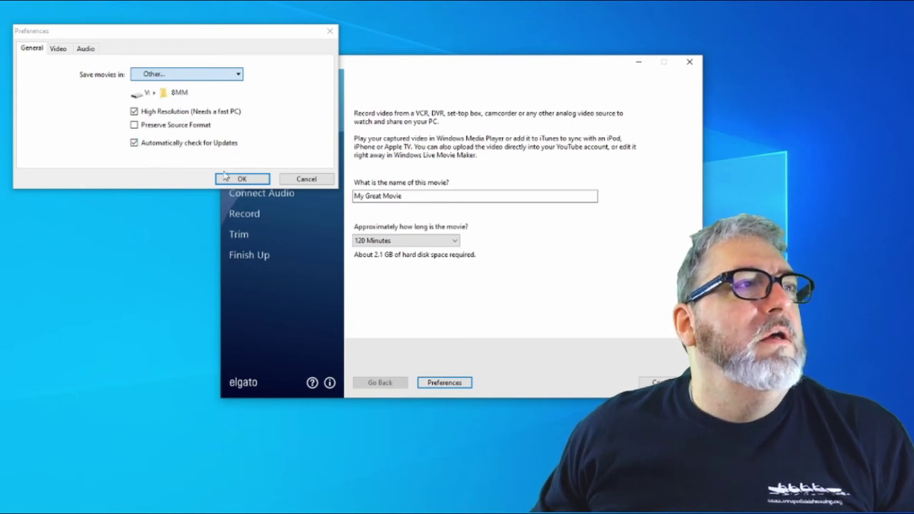
# Step: Review the video and audio preferences and accept the preferences
pyautogui.click(60, 50)
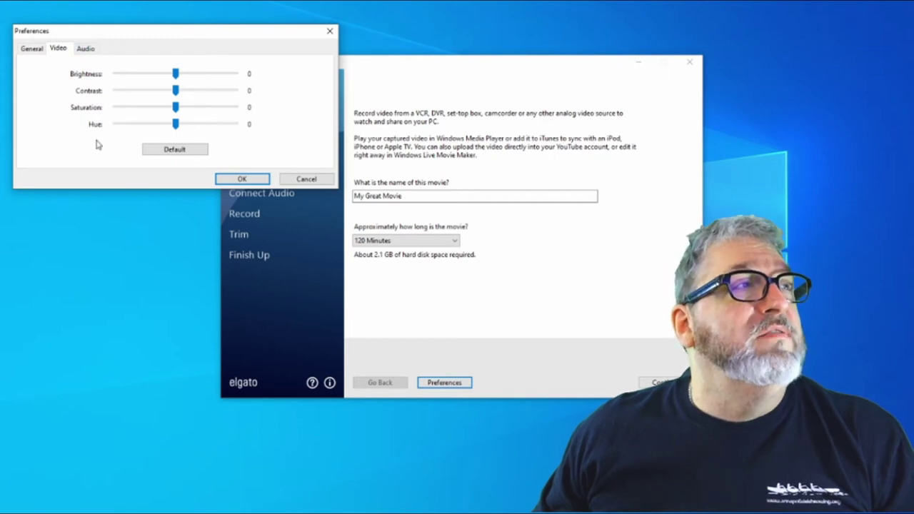
pyautogui.click(85, 50)
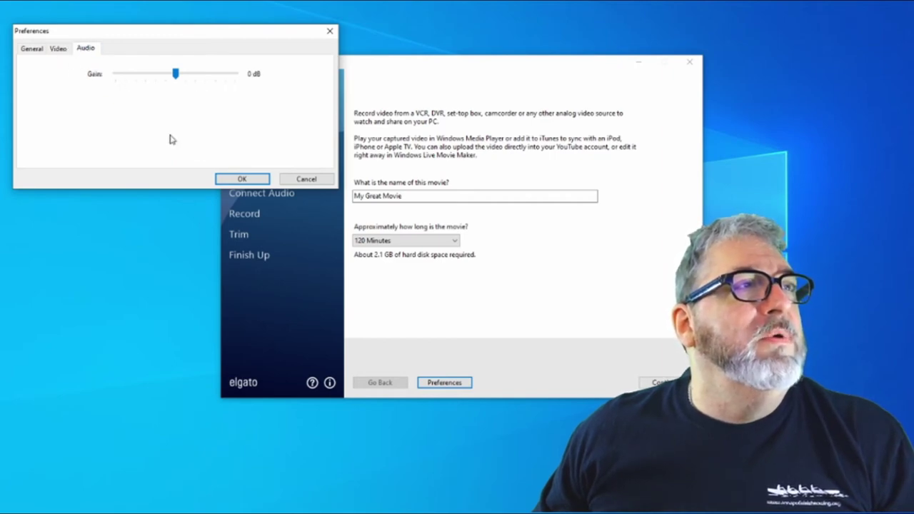
pyautogui.click(242, 179)
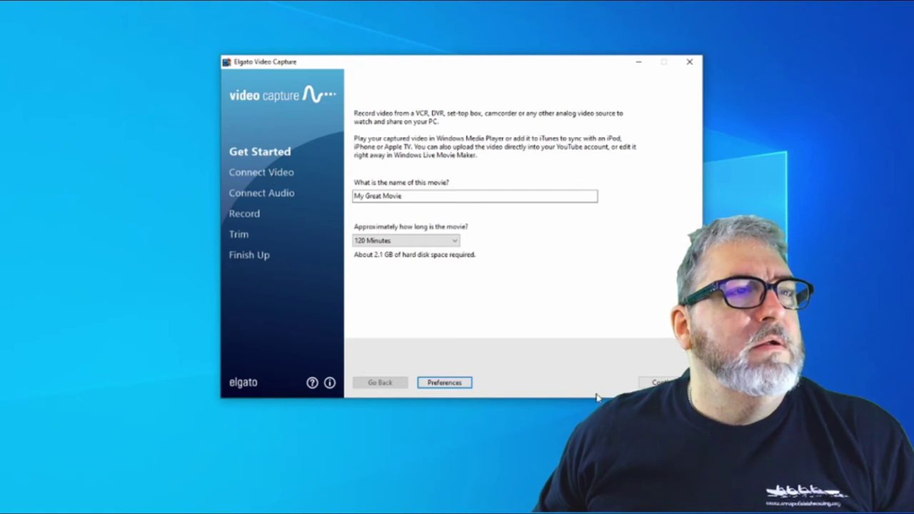
# Step: Name the movie First Movie and proceed to connecting the video
pyautogui.press('Tab')
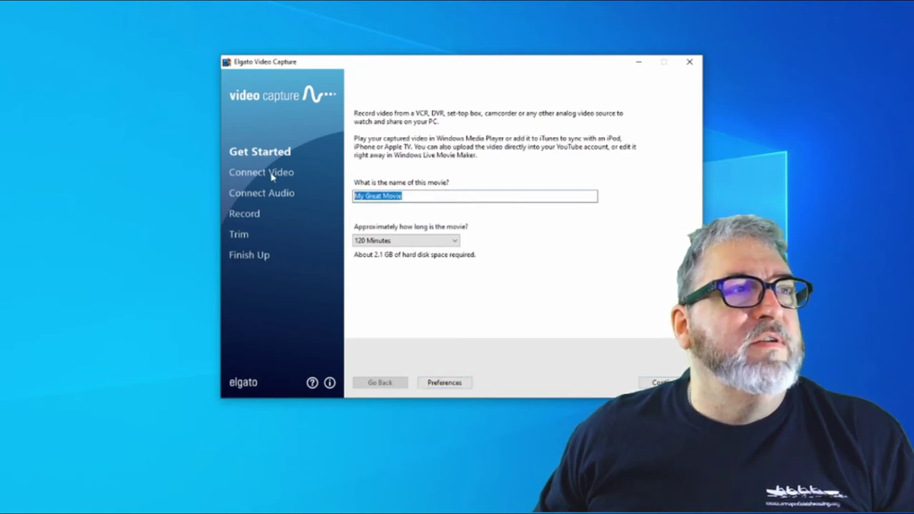
pyautogui.write('First Mov')
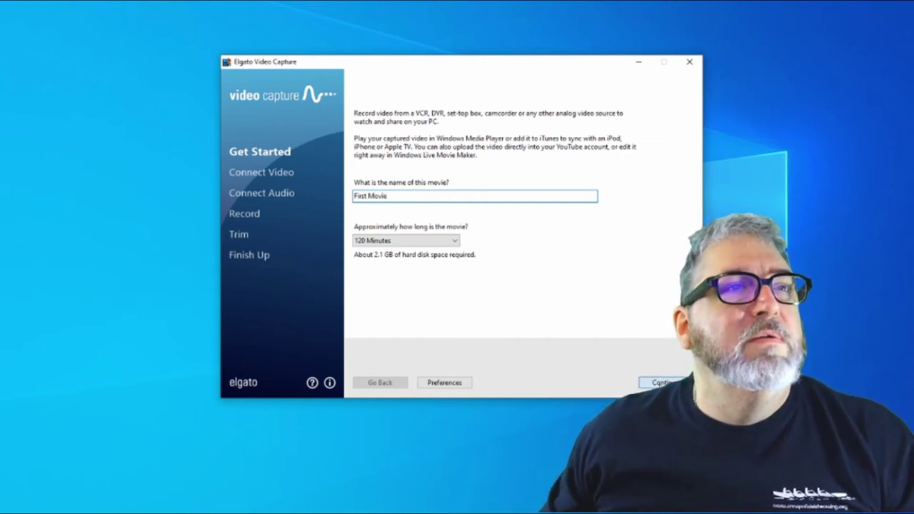
pyautogui.click(660, 382)
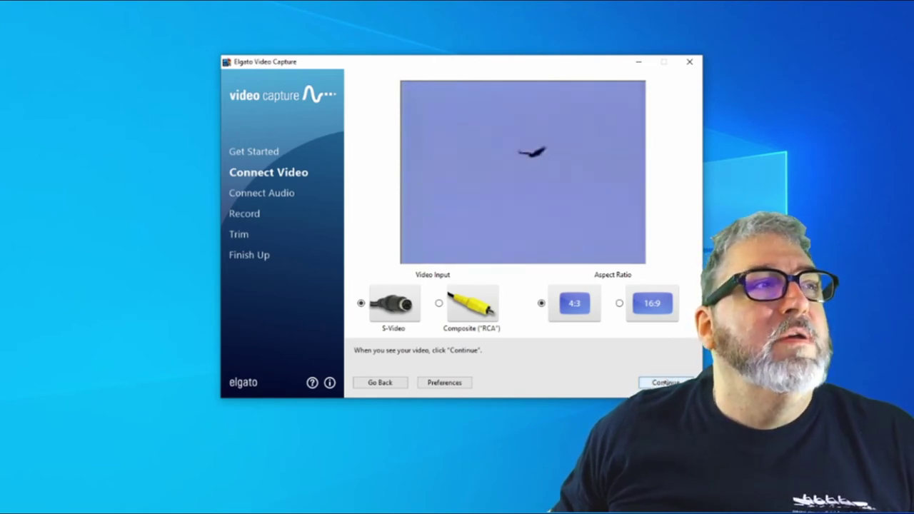
# Step: Accept the S-Video input with the 4:3 aspect ratio, and proceed through the audio connection to recording
pyautogui.click(664, 383)
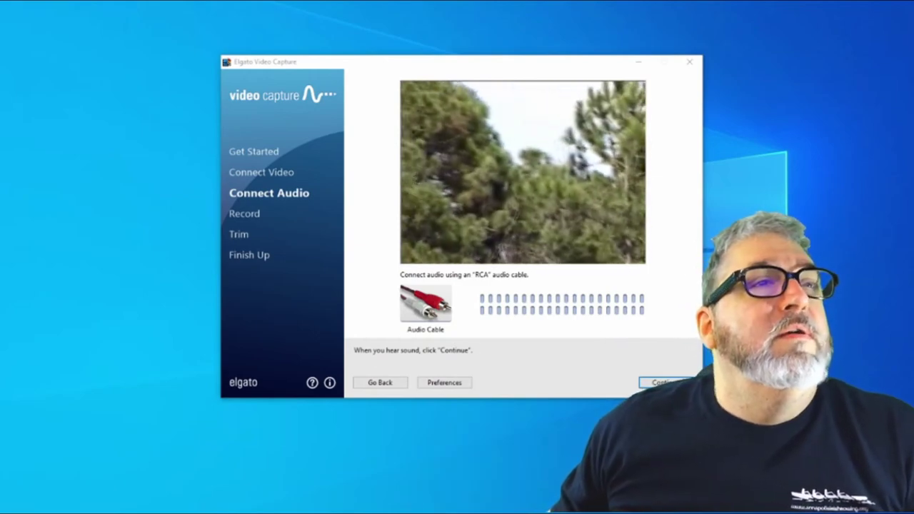
pyautogui.click(663, 383)
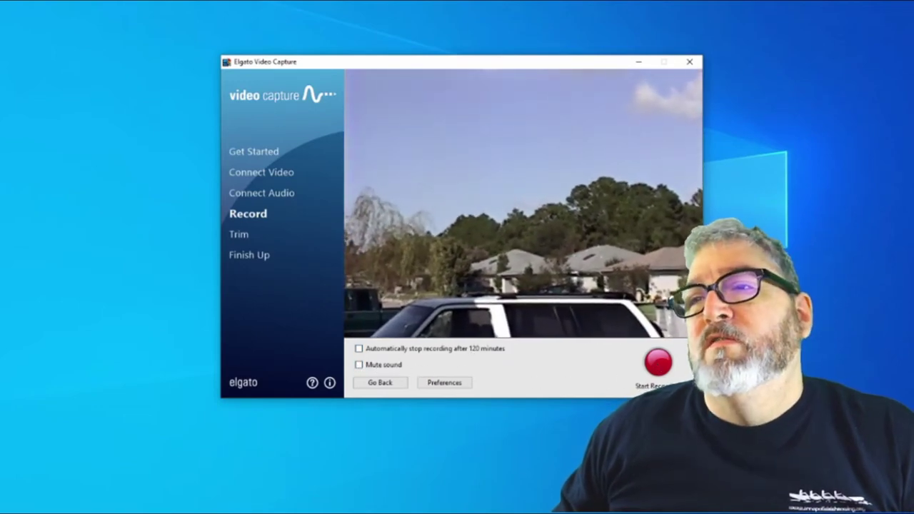
# Step: Move the capture window clear of the webcam overlay and record about 90 seconds of the incoming video
pyautogui.moveTo(580, 70); pyautogui.dragTo(457, 65)
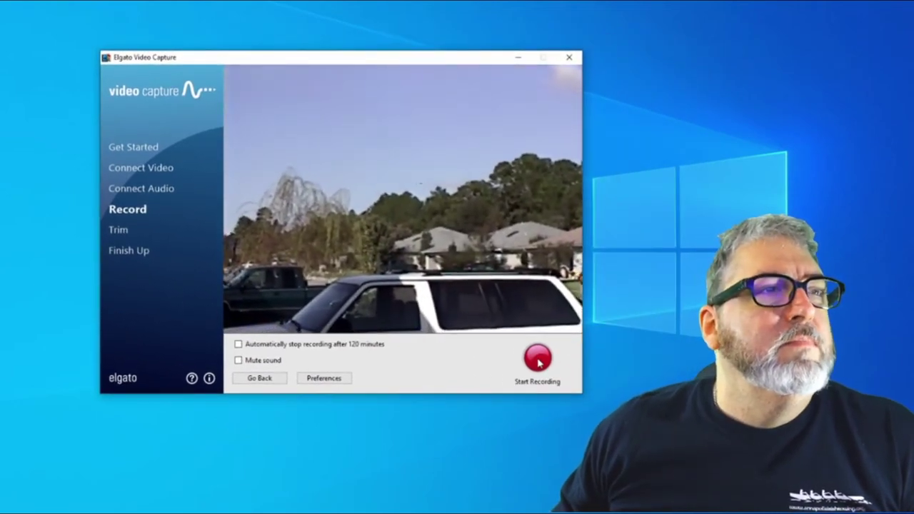
pyautogui.click(539, 363)
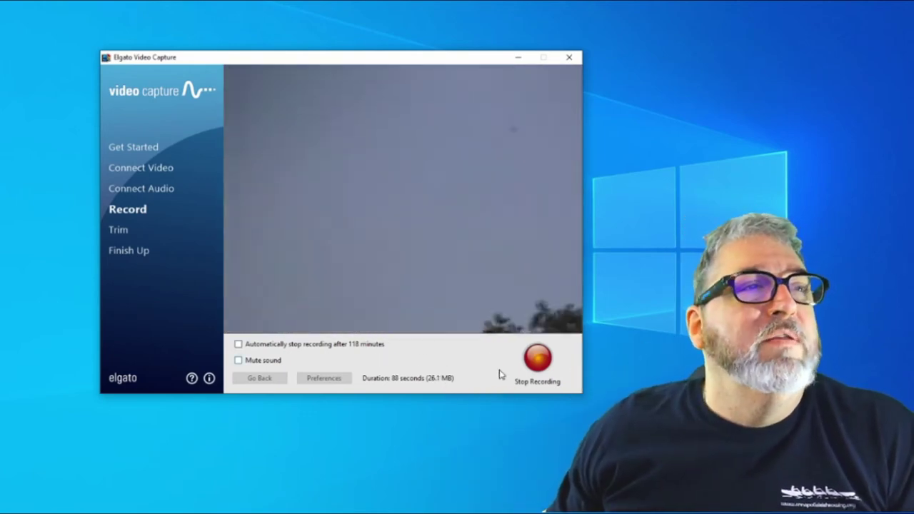
pyautogui.click(539, 363)
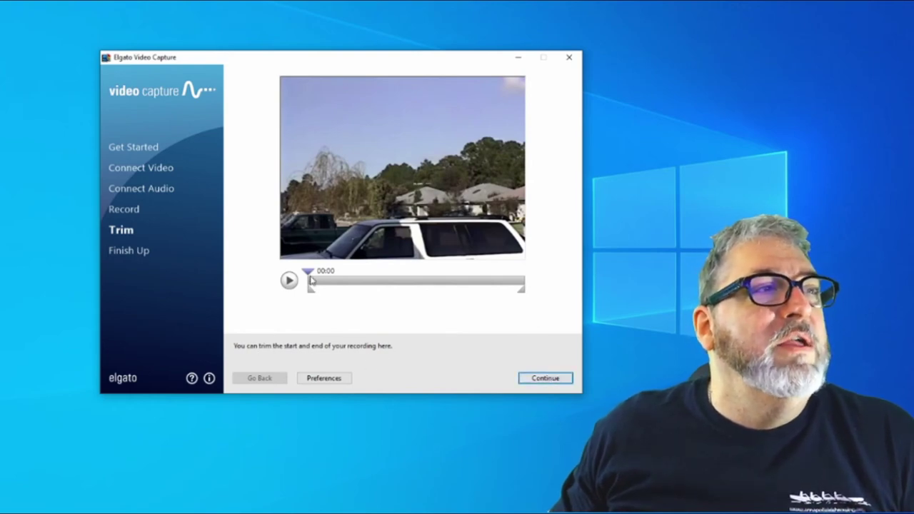
# Step: Try adjusting the start trim marker of the recording, and continue to save the movie
pyautogui.moveTo(308, 289)
pyautogui.mouseDown()
pyautogui.moveTo(359, 294)
pyautogui.moveTo(349, 291)
pyautogui.mouseUp()
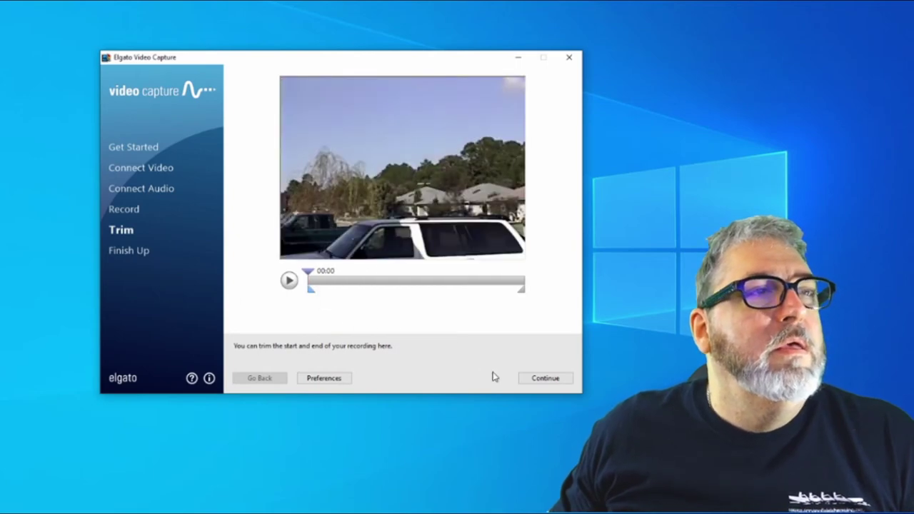
pyautogui.click(529, 380)
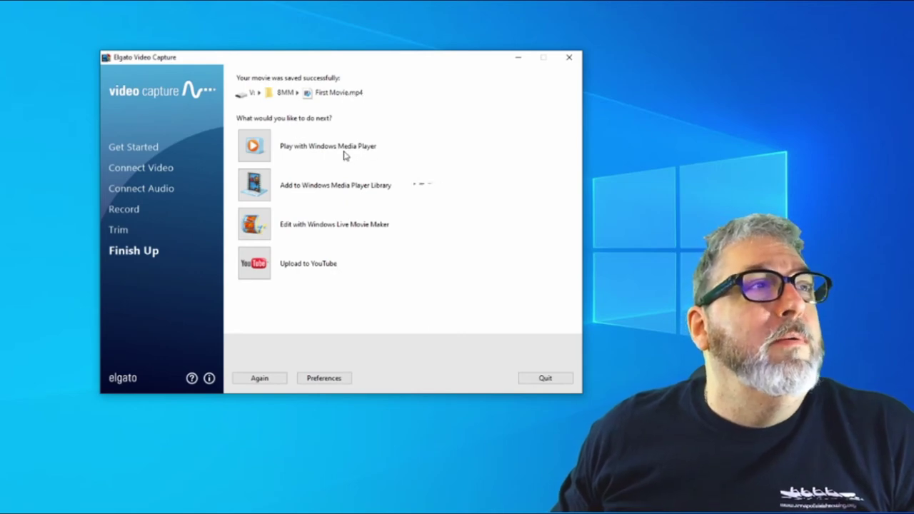
# Step: Play the saved movie with Windows Media Player in a maximized window
pyautogui.click(310, 150)
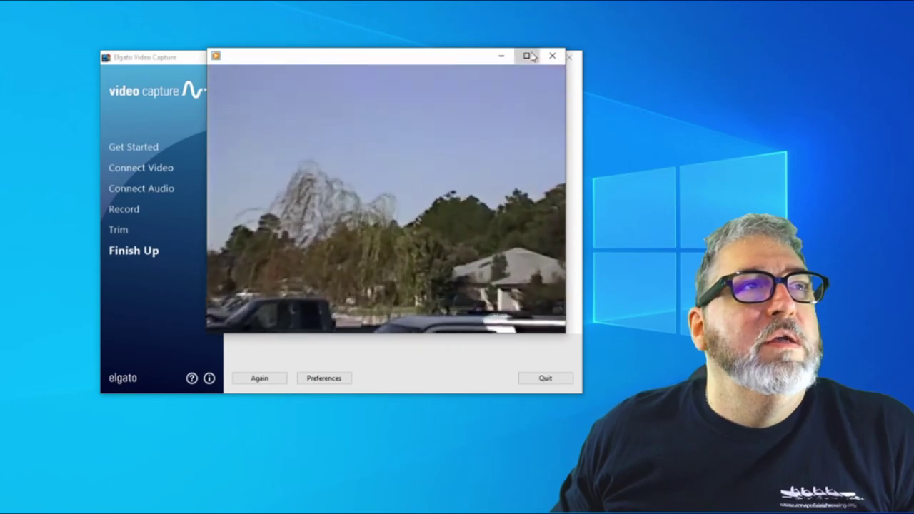
pyautogui.click(532, 57)
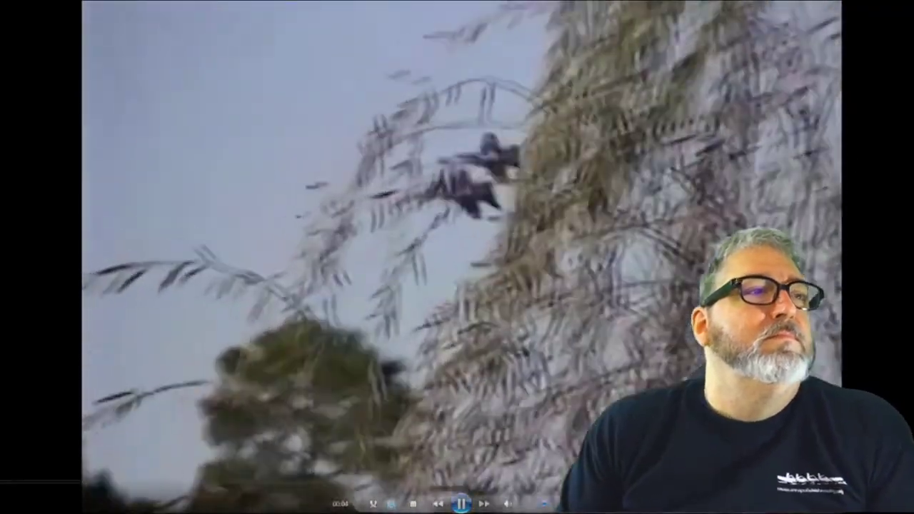